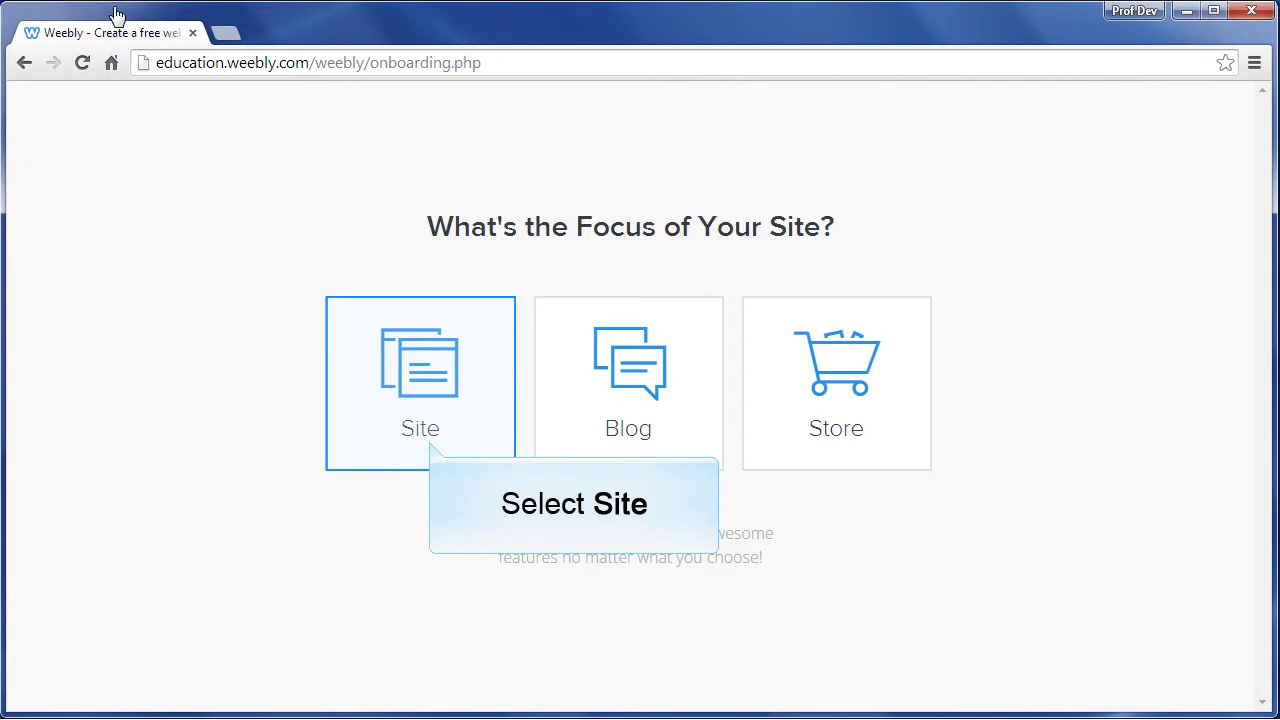
- Create a website of type Site using the light clock-photo theme with the teal accent, on the offered Weebly.com subdomain
left_click(451, 421)
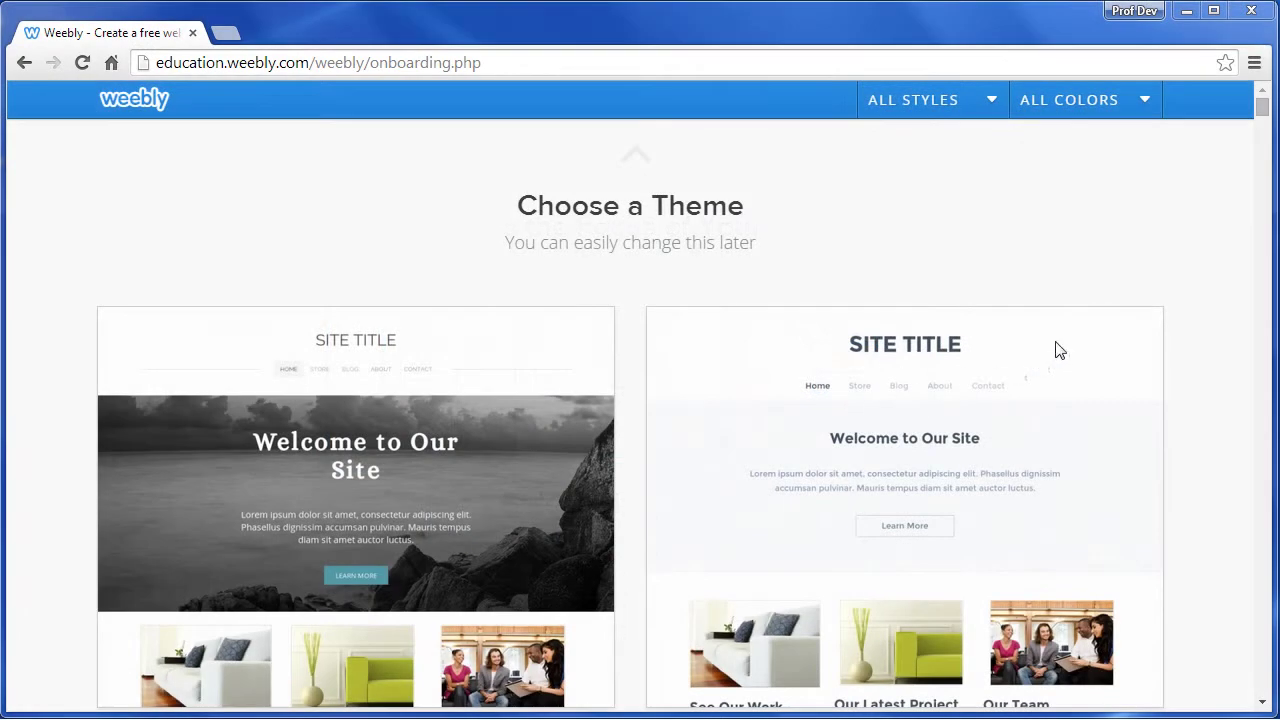
left_click_drag(1263, 106, 1264, 402)
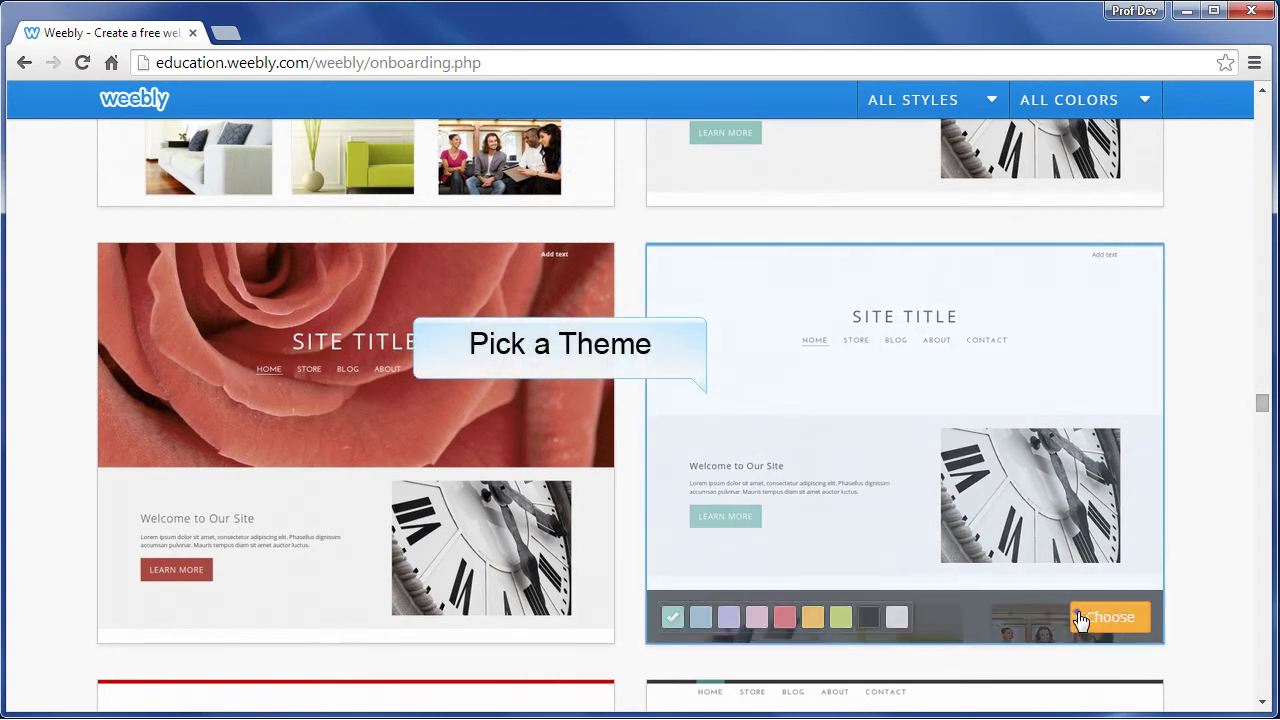
left_click(1083, 617)
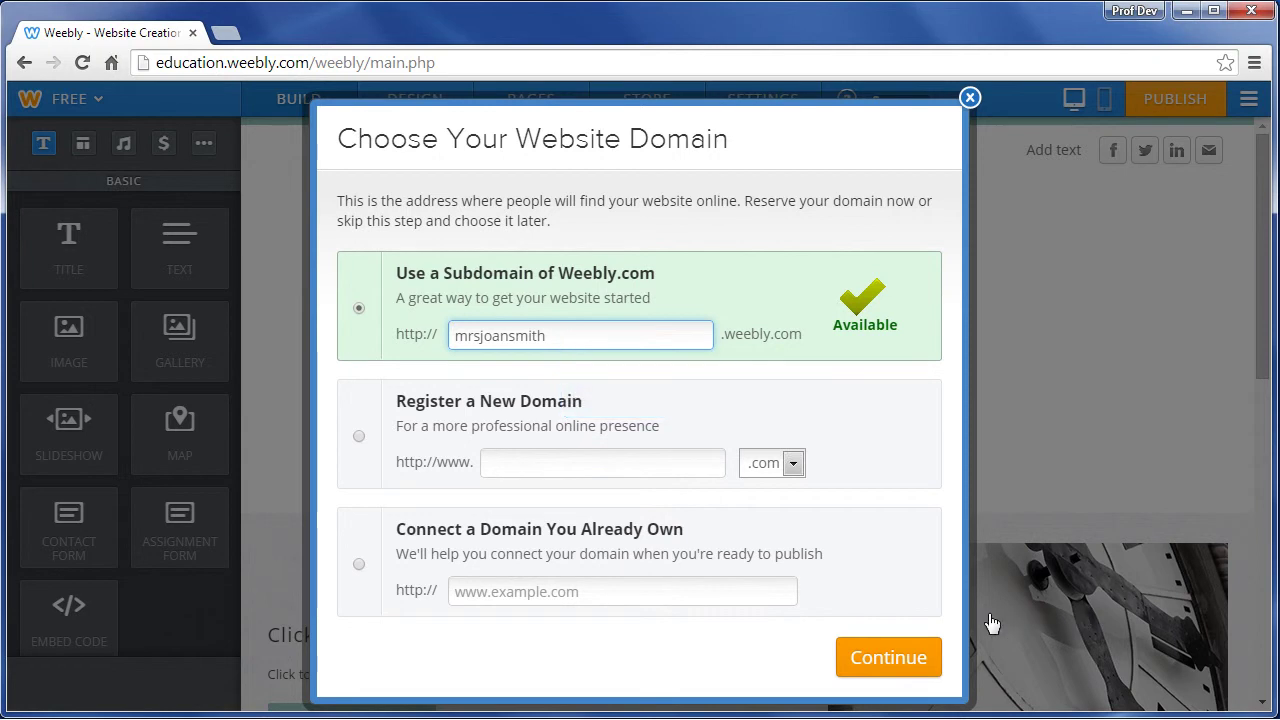
left_click(868, 658)
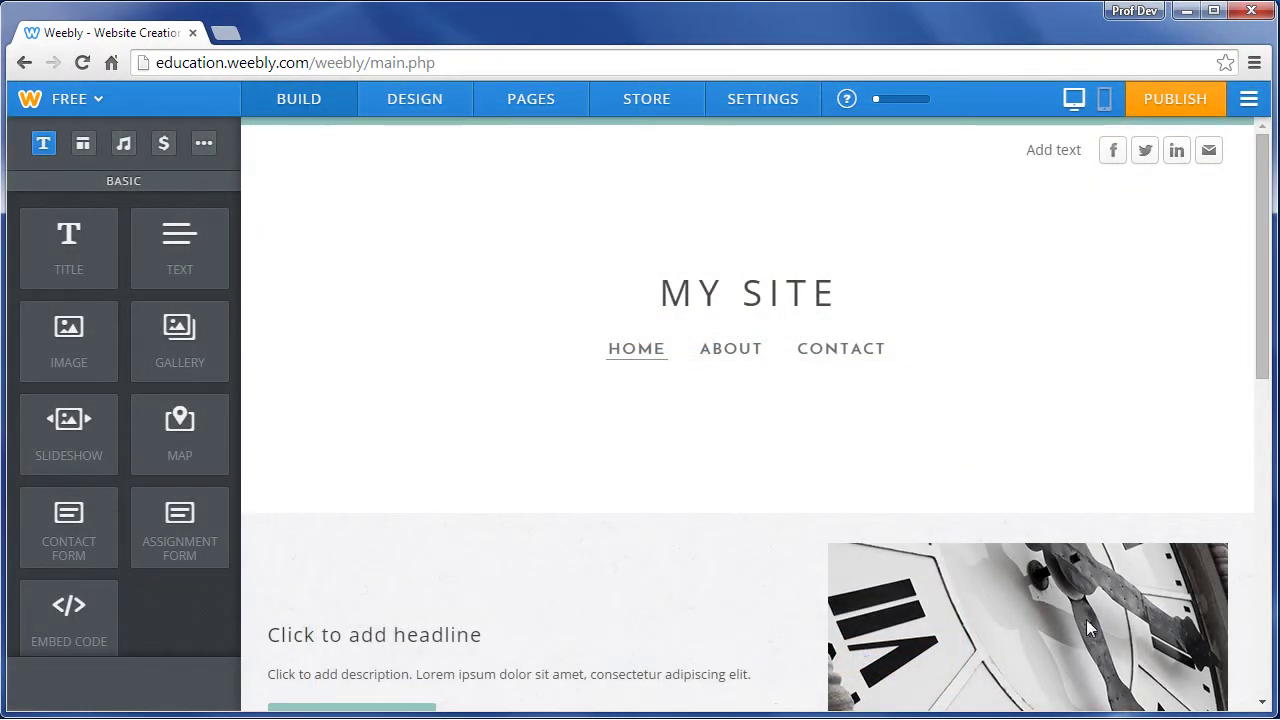
- Replace the site title with the teacher's name in possessive form followed by "4TH GRADE CLASSROOM"
left_click_drag(1267, 356, 1271, 640)
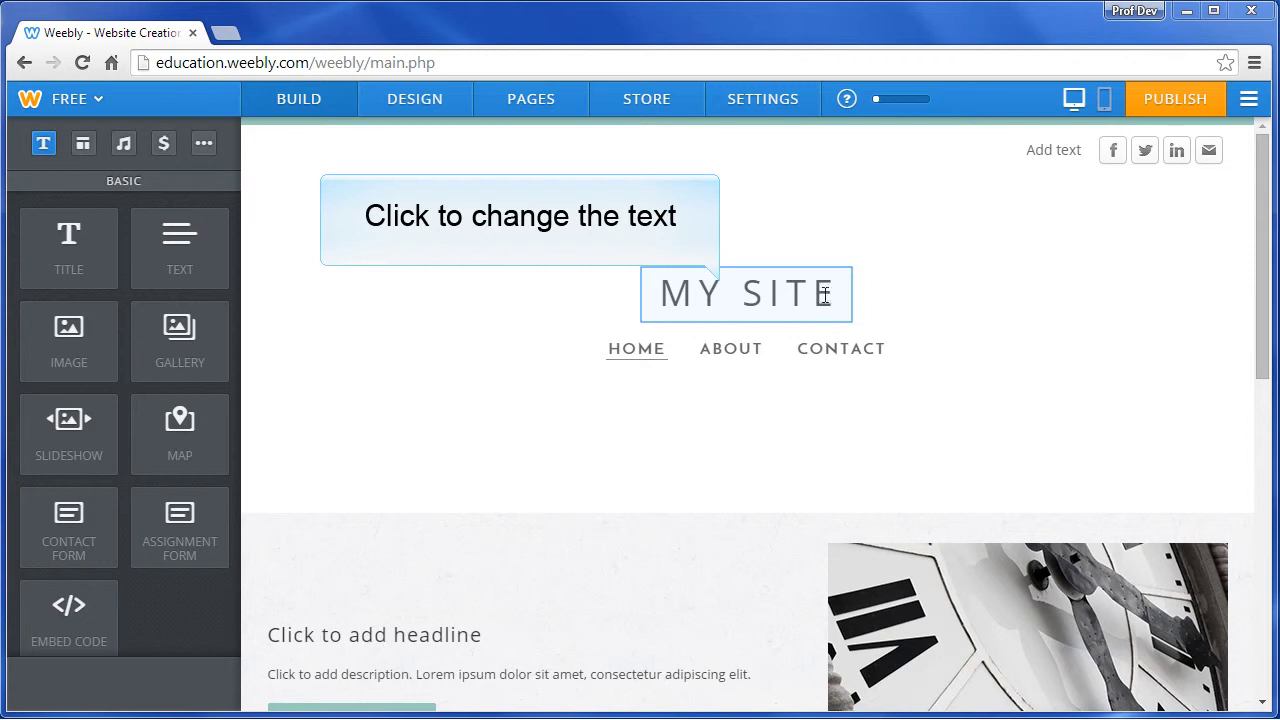
left_click(825, 294)
key("ctrl+a")
type("MRS. JOAN SM")
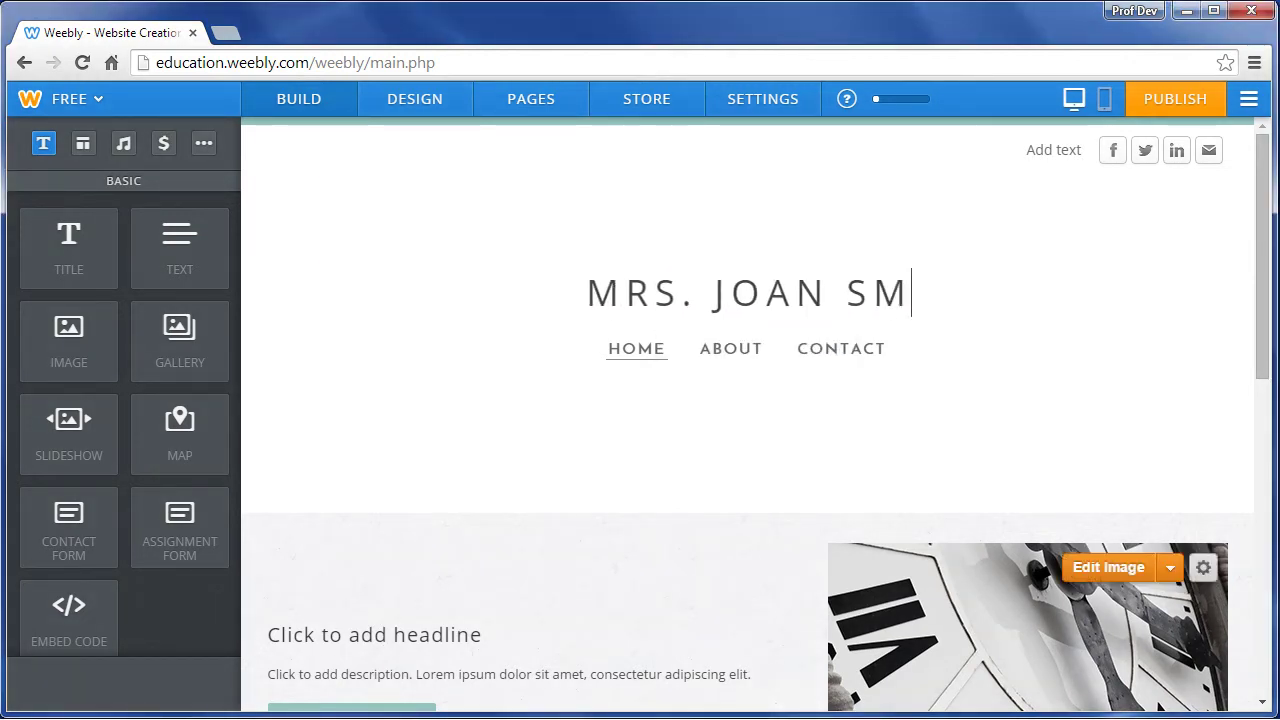
type("ITH'S 4TH GRADE CLASSROOM")
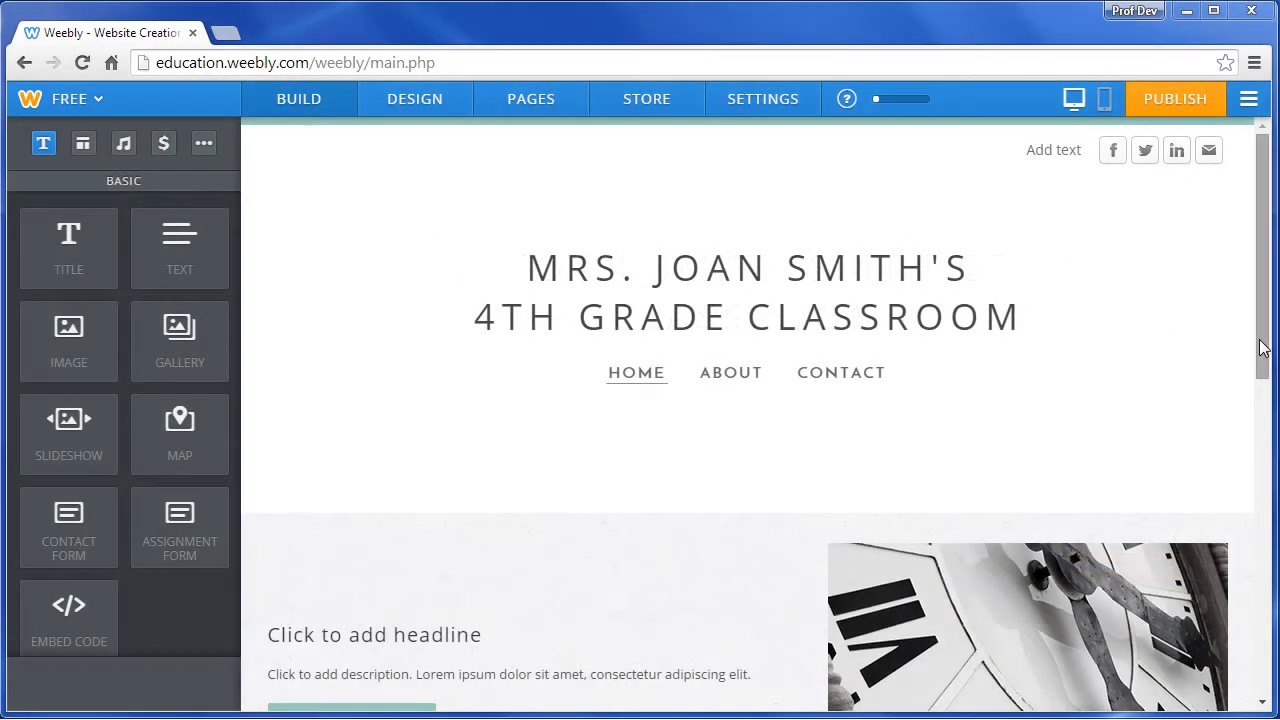
- Replace the placeholder headline beside the clock picture with "Welcome to our classroom site!"
scroll(740, 355, "down", 3)
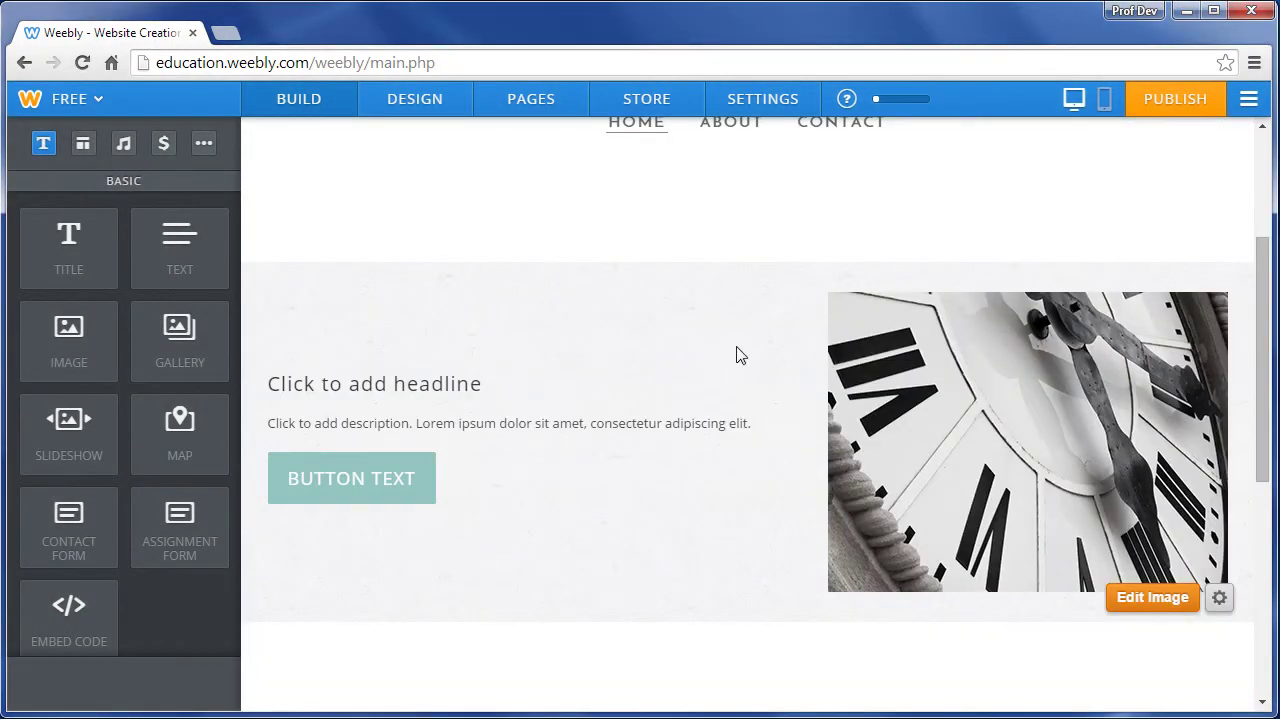
left_click(491, 384)
type("Welcome to our clas")
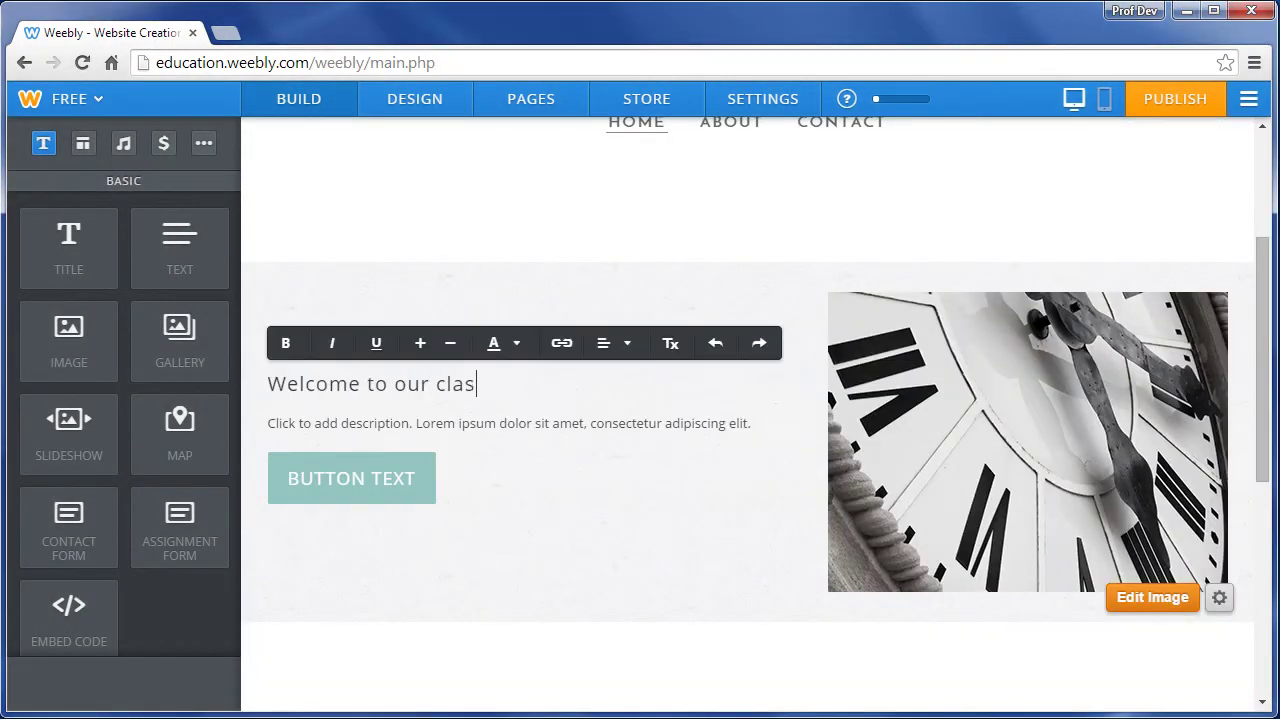
type("sroom site!")
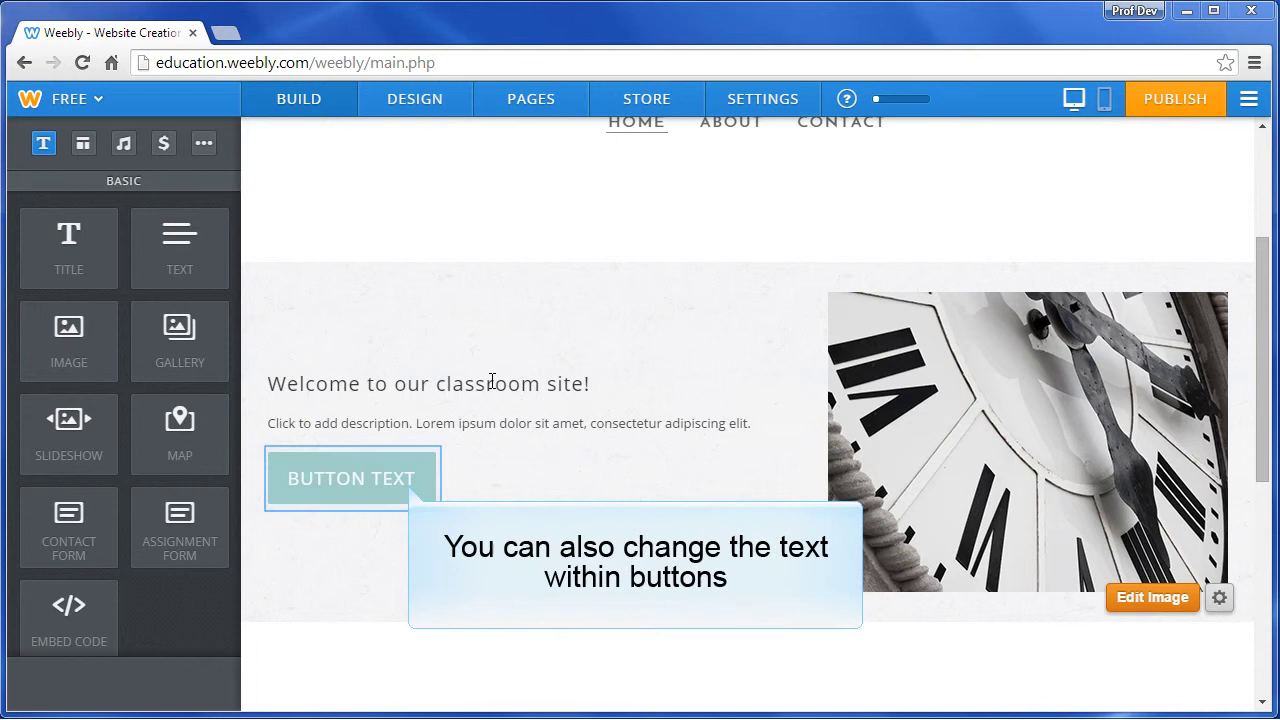
- Change the label of the teal button below the headline to "START HERE"
left_click(411, 477)
type("STAR H")
key("BackSpace")
key("BackSpace")
type("T HERE")
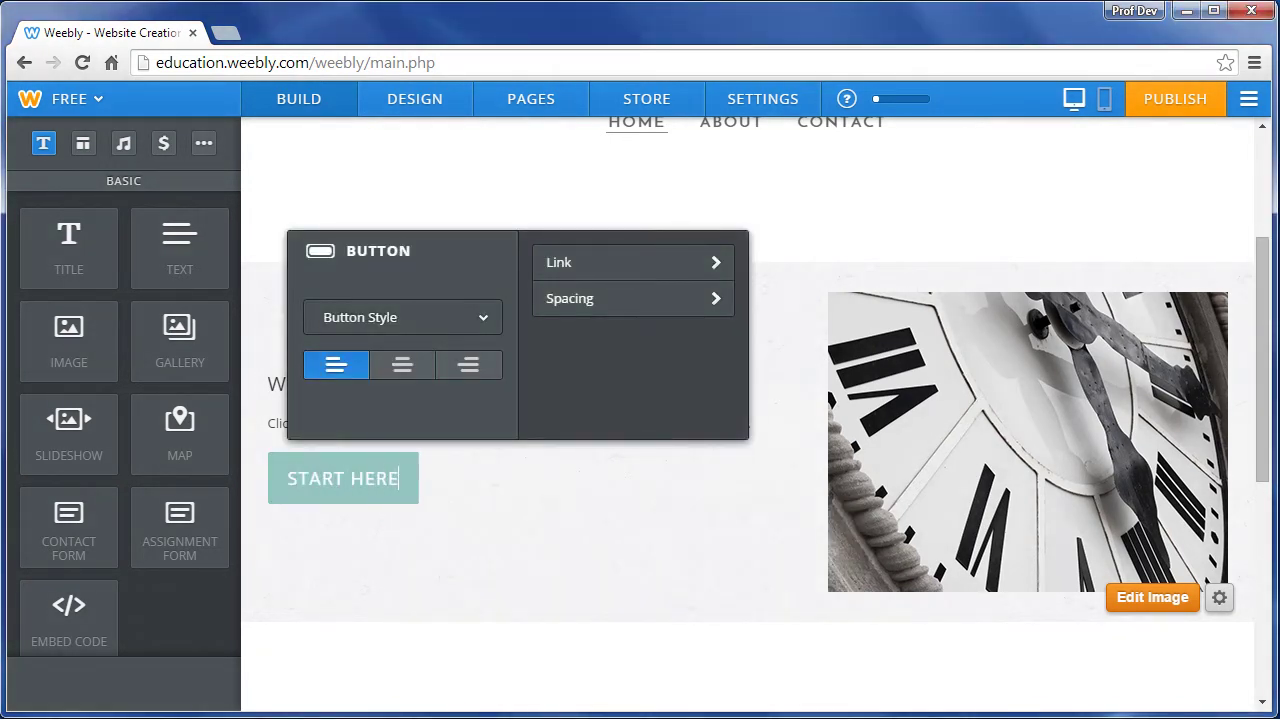
left_click(443, 500)
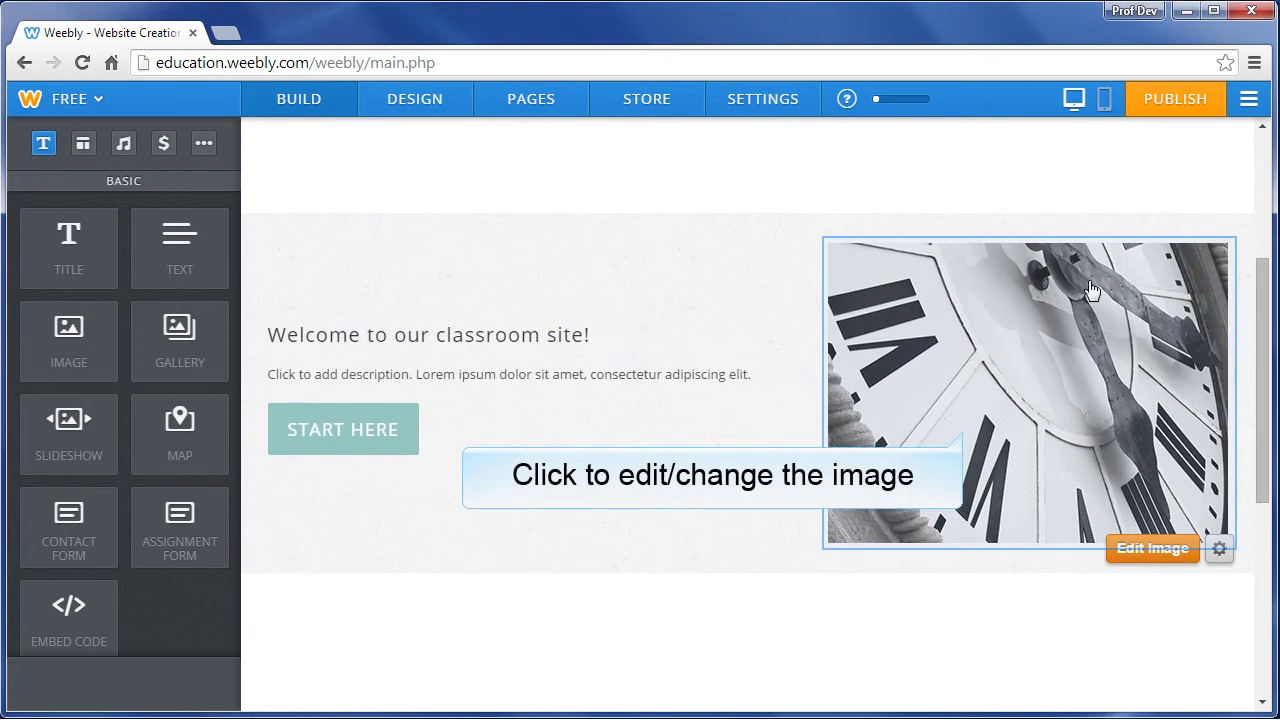
- Upload the apple image from the computer's images folder to replace the clock picture in the home page header
left_click(1092, 278)
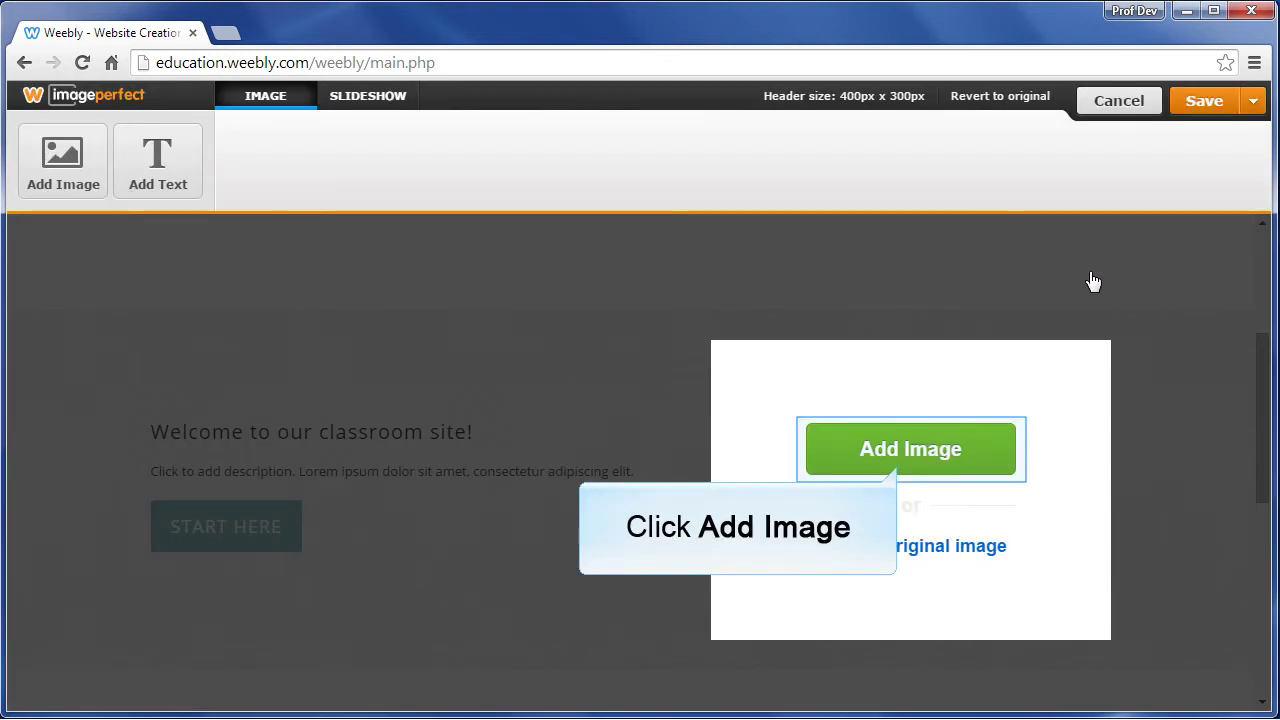
left_click(932, 452)
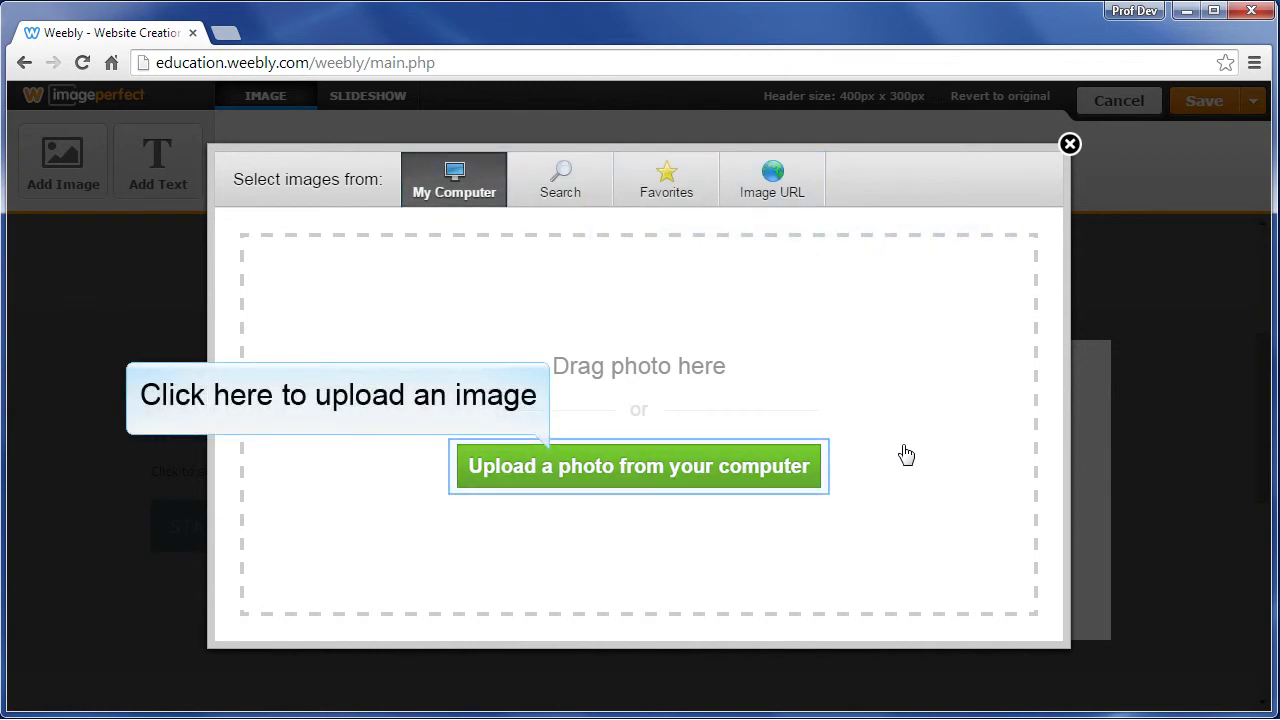
left_click(775, 466)
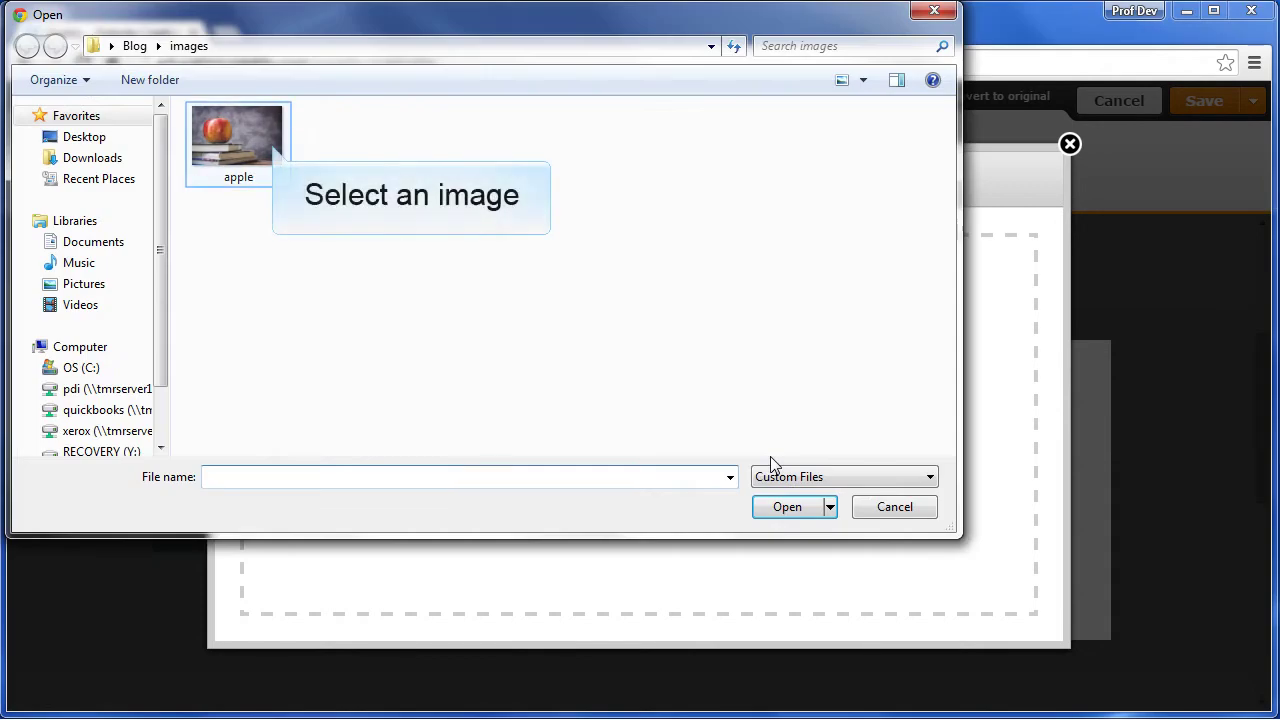
left_click(272, 144)
left_click(787, 509)
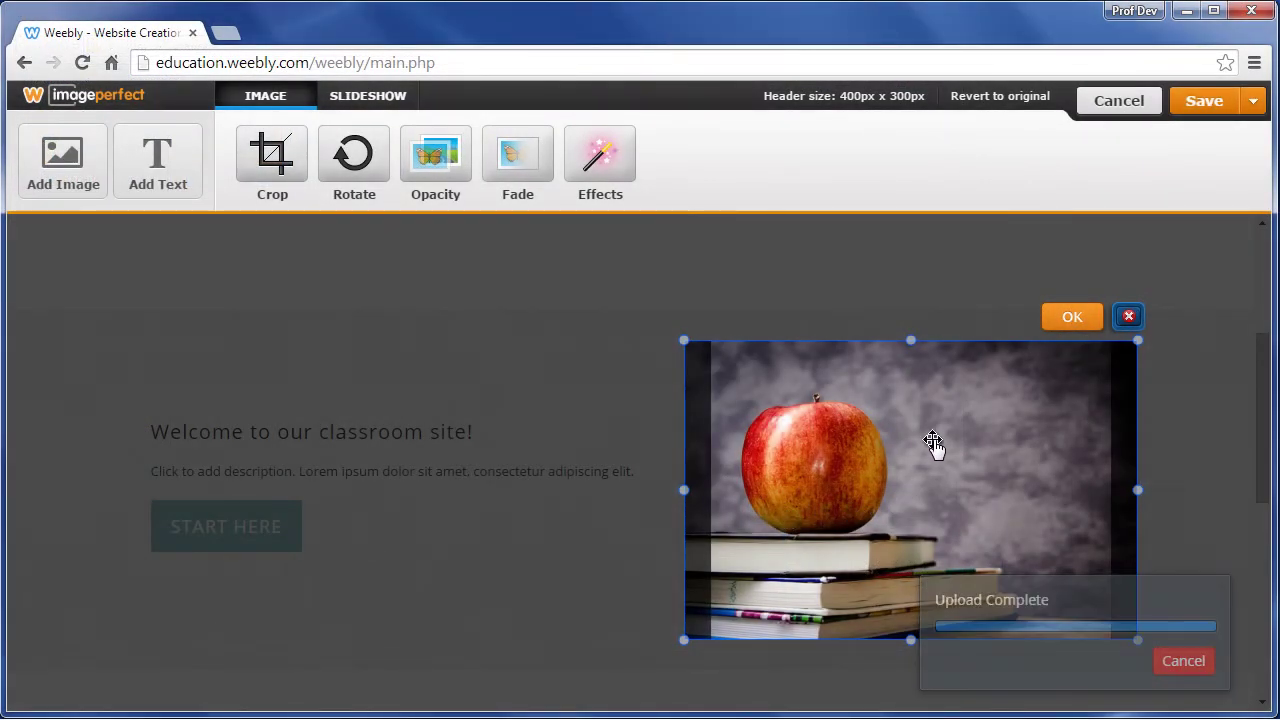
- Reposition the apple picture to fill the header frame and save it to this page only
left_click_drag(931, 446, 926, 430)
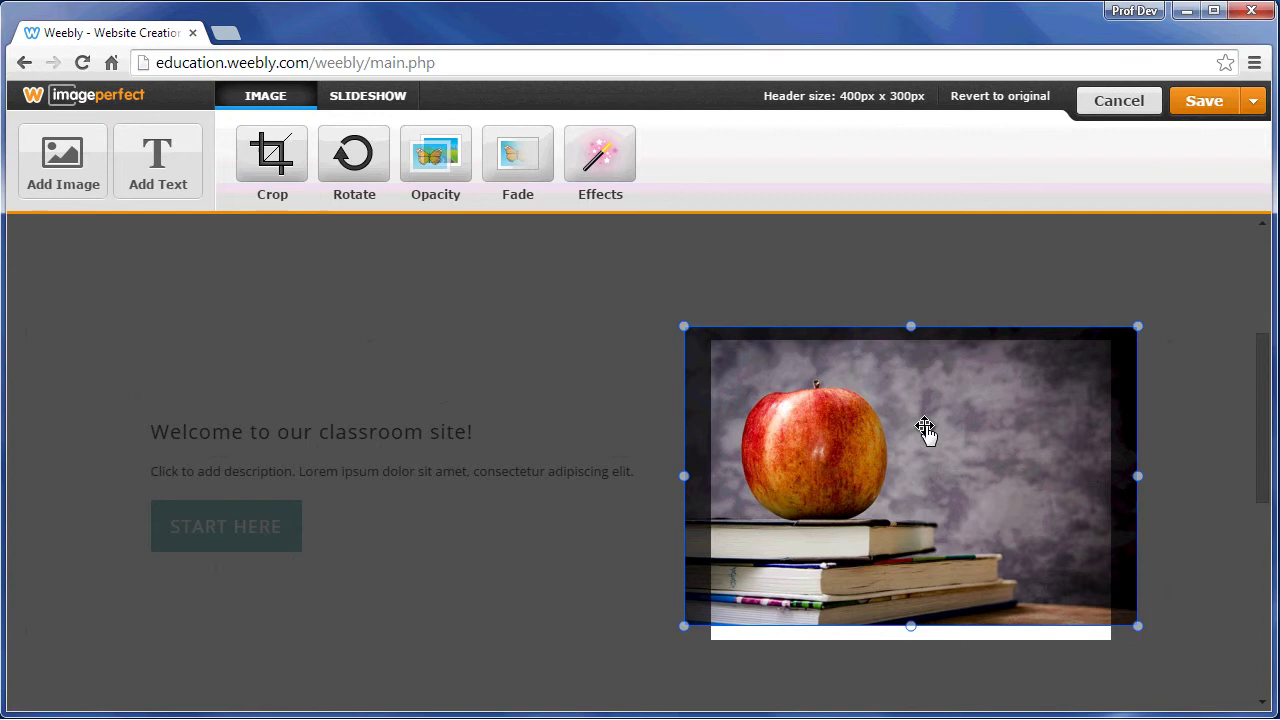
left_click_drag(925, 428, 946, 460)
left_click(1087, 318)
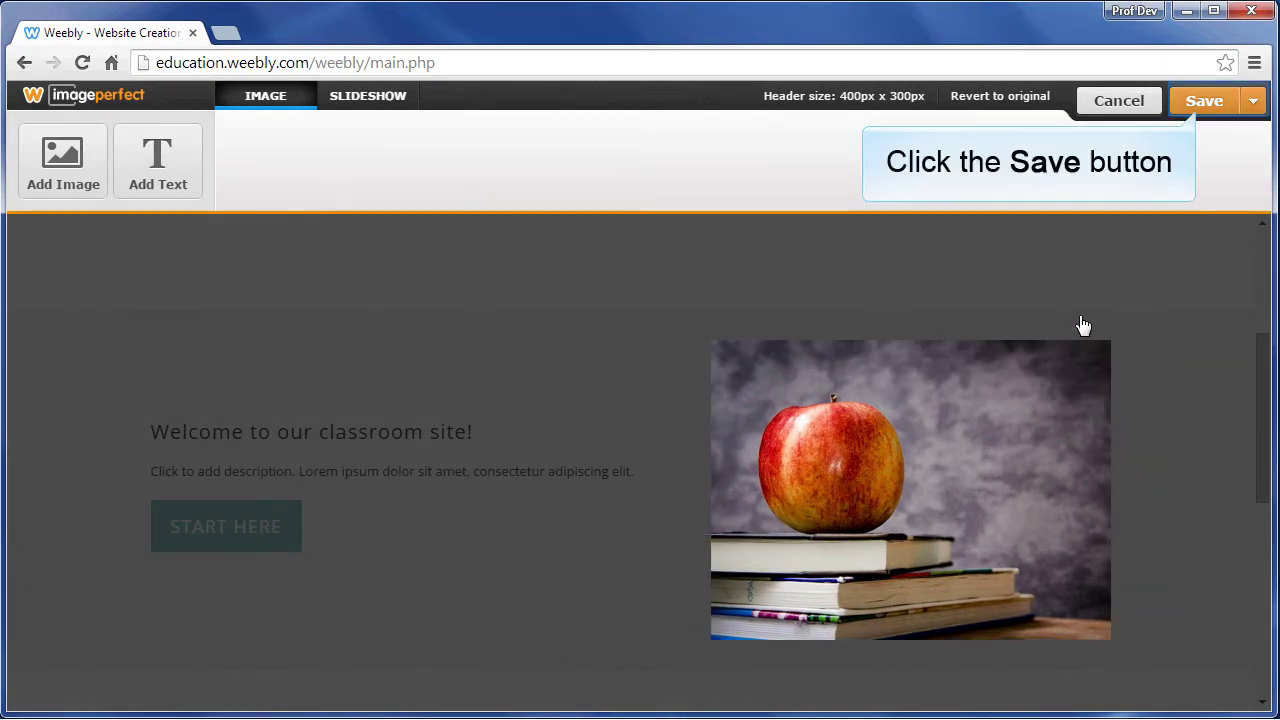
left_click(1200, 108)
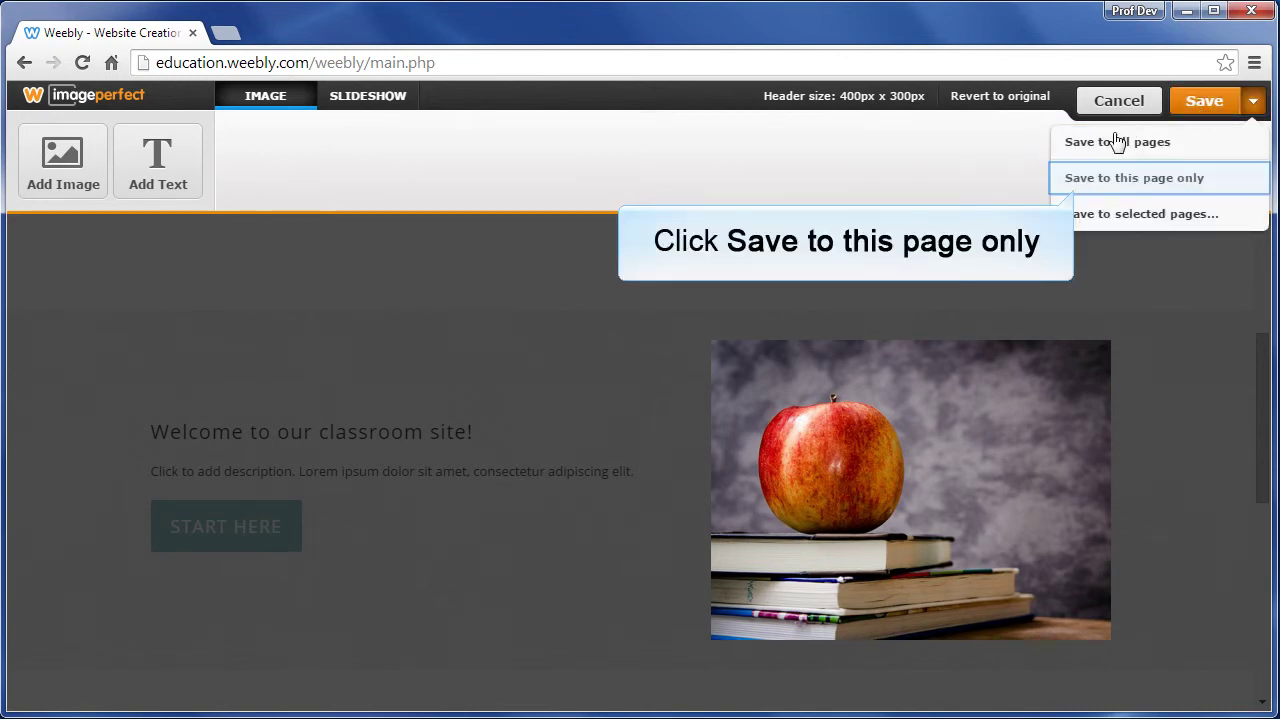
left_click(1100, 190)
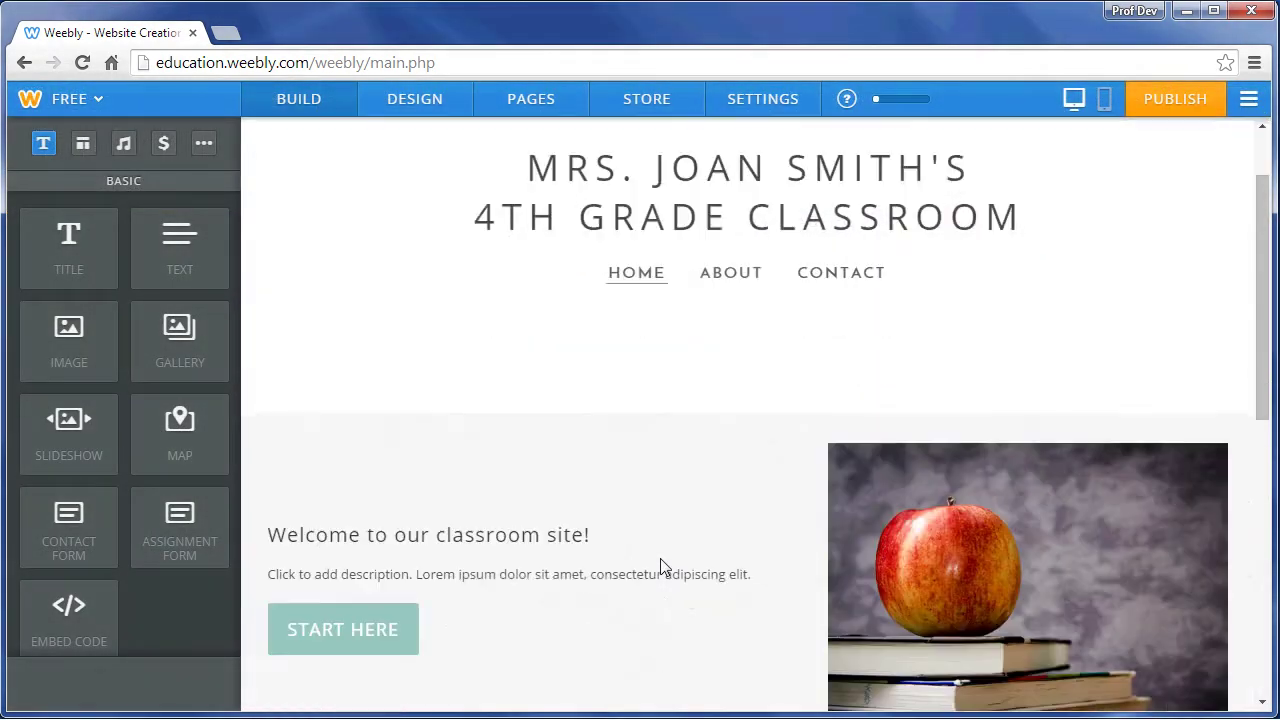
- Open the About page and set its page layout to No Header
scroll(660, 567, "down", 1)
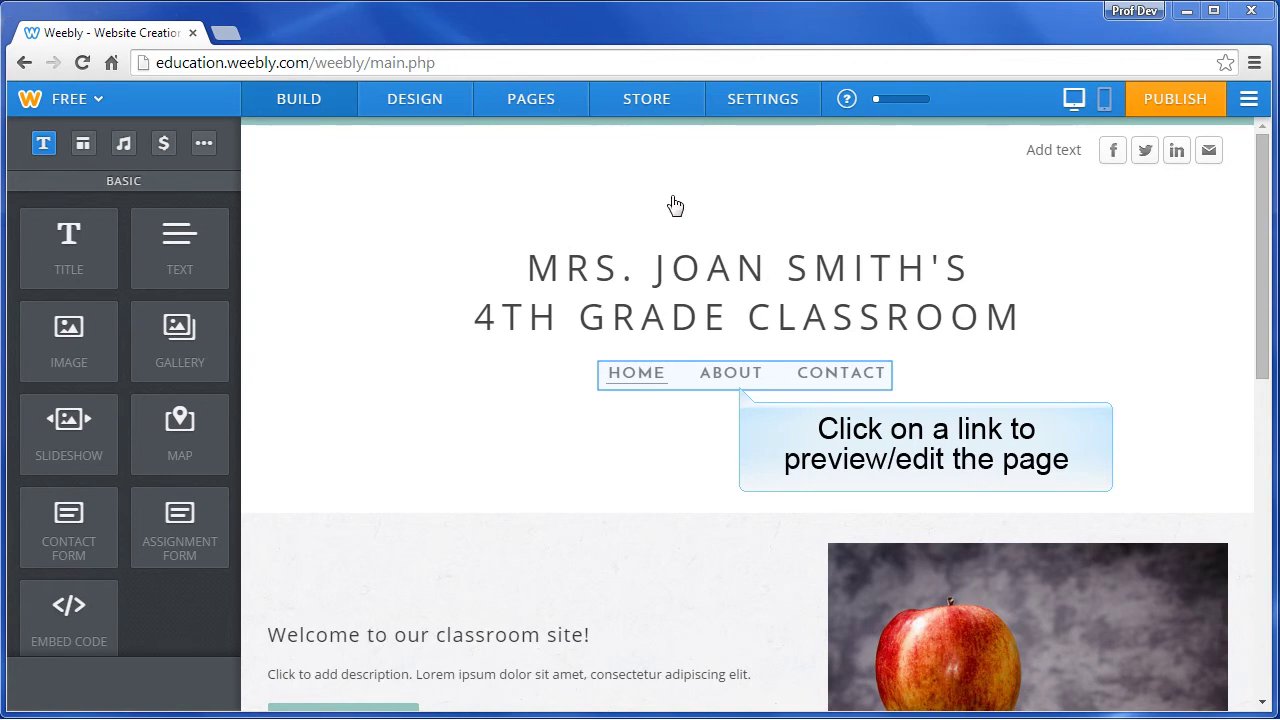
left_click(728, 376)
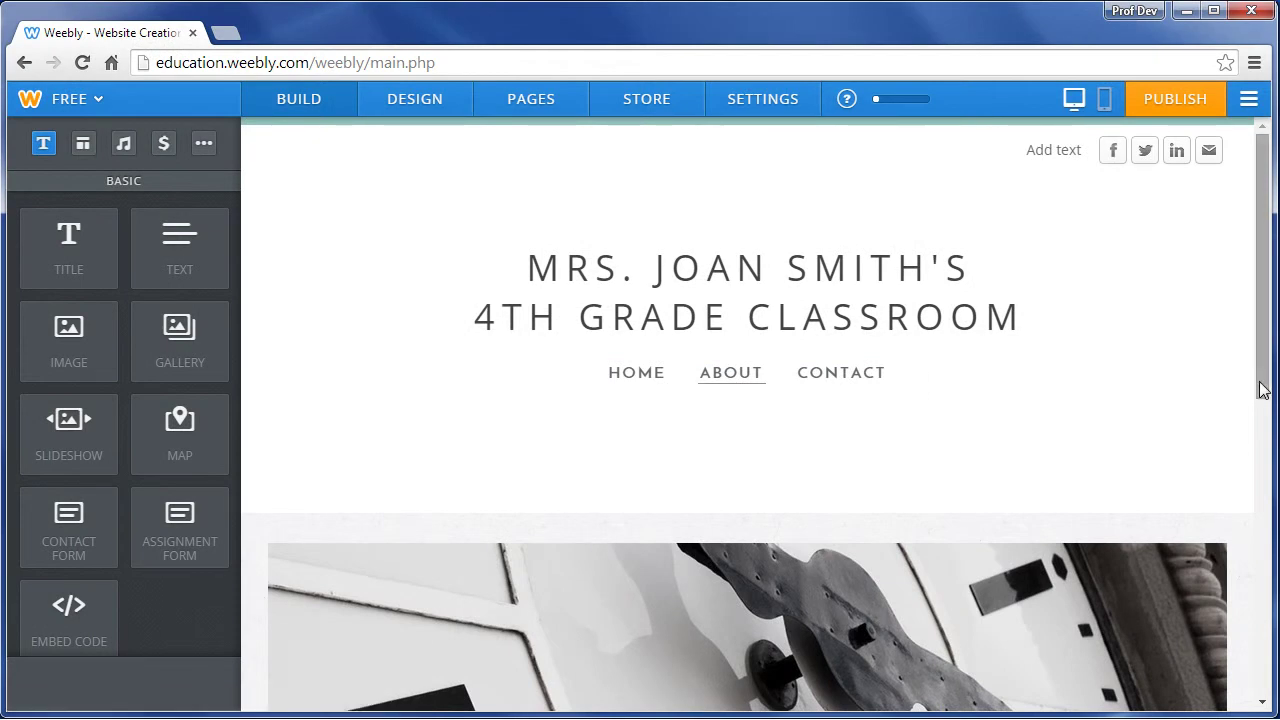
left_click_drag(1258, 388, 1257, 515)
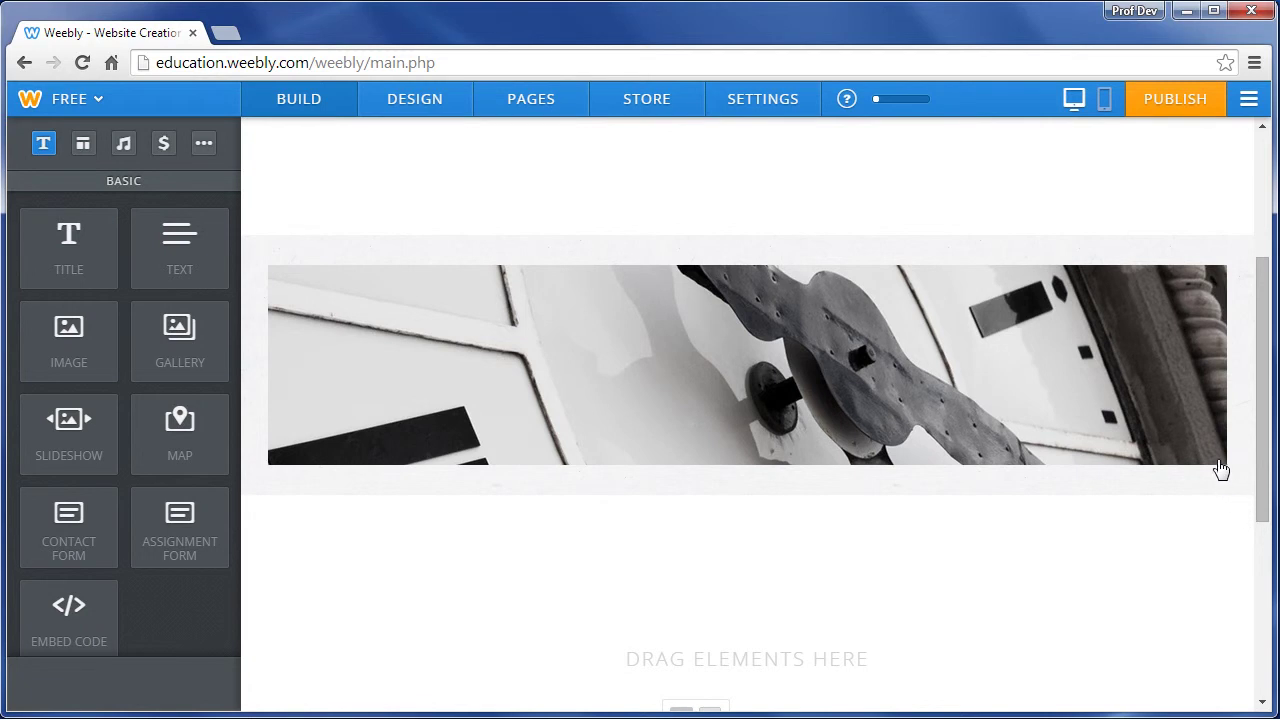
left_click(1203, 289)
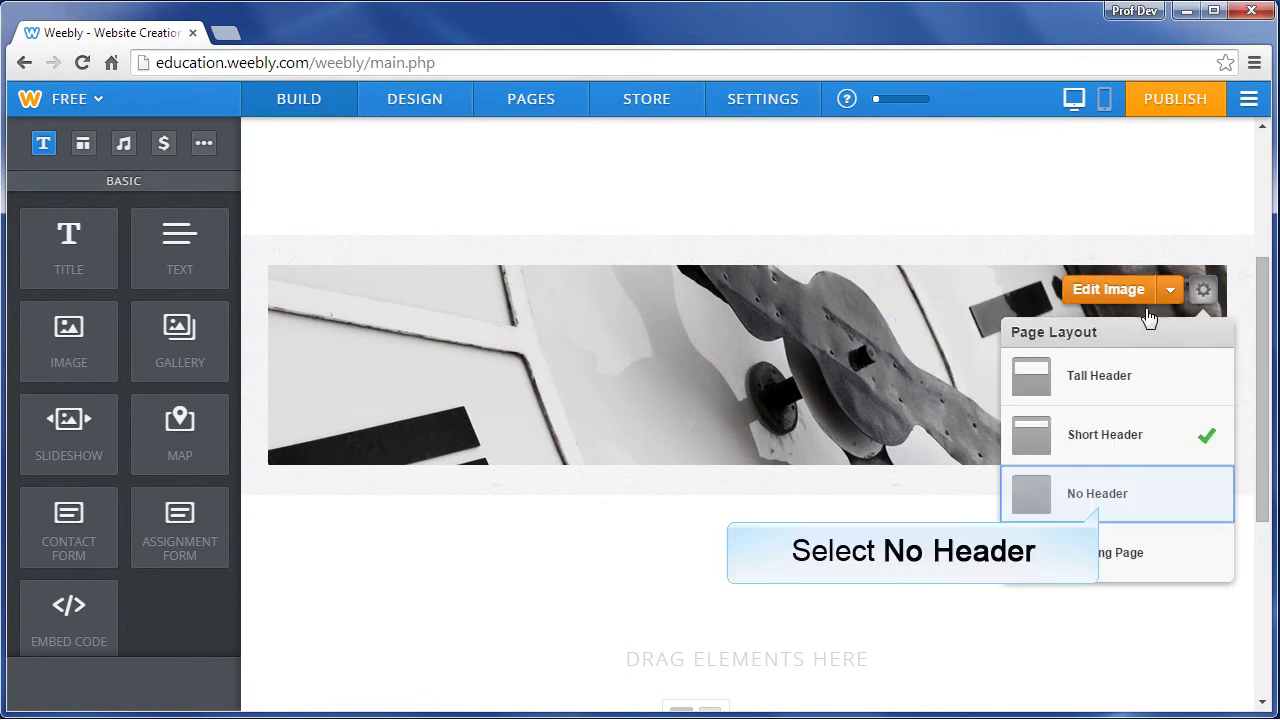
left_click(1101, 510)
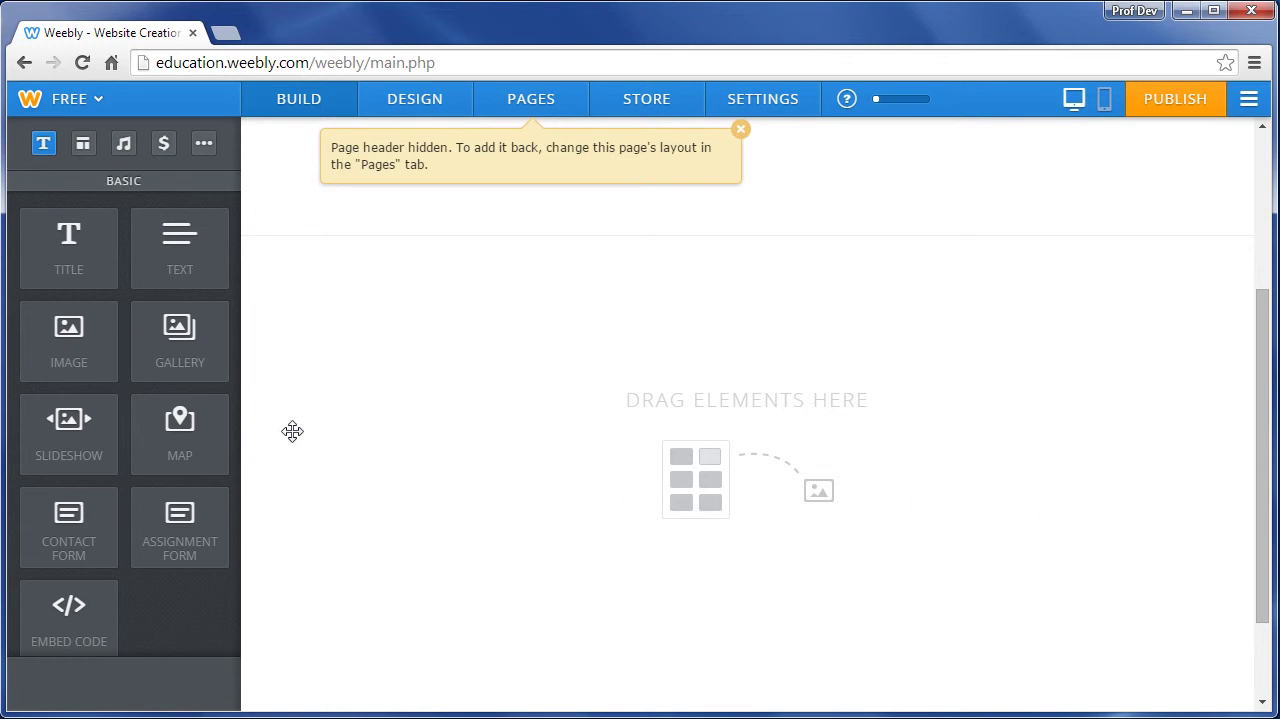
- Add a Title element to the About page reading "About" followed by the teacher's full name
left_click_drag(83, 260, 767, 370)
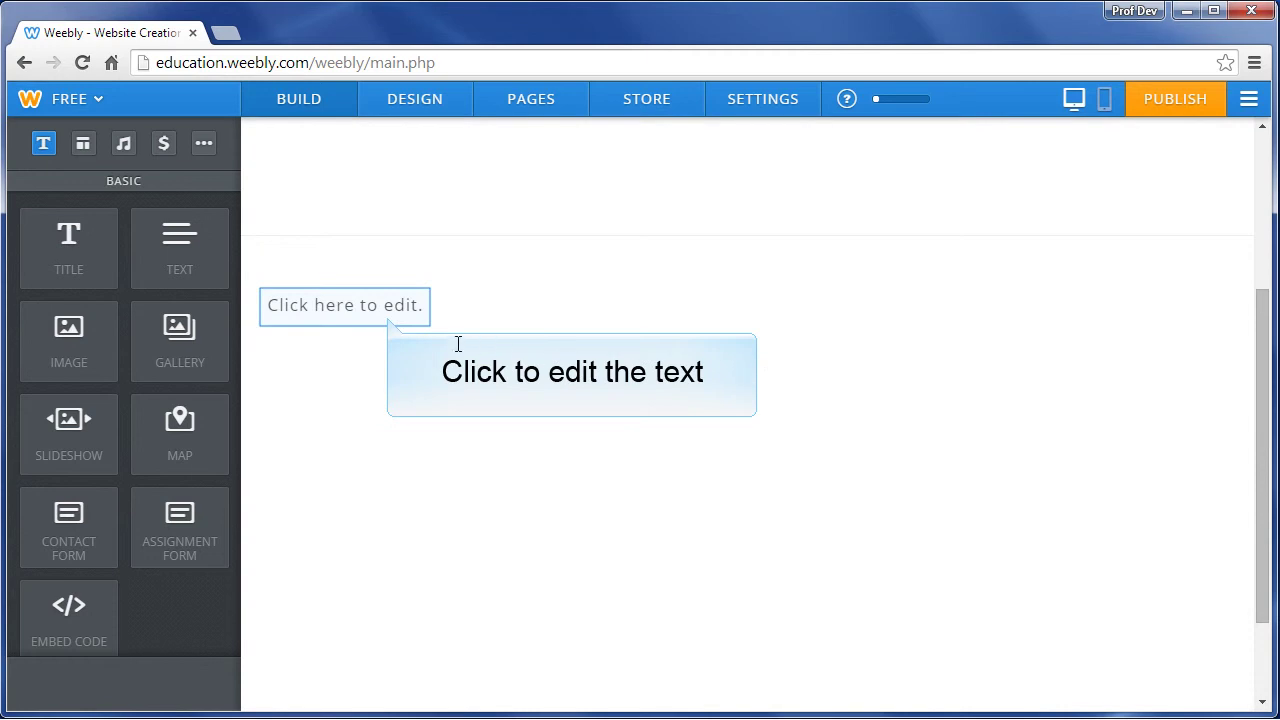
left_click(399, 309)
type("About Joan Smith")
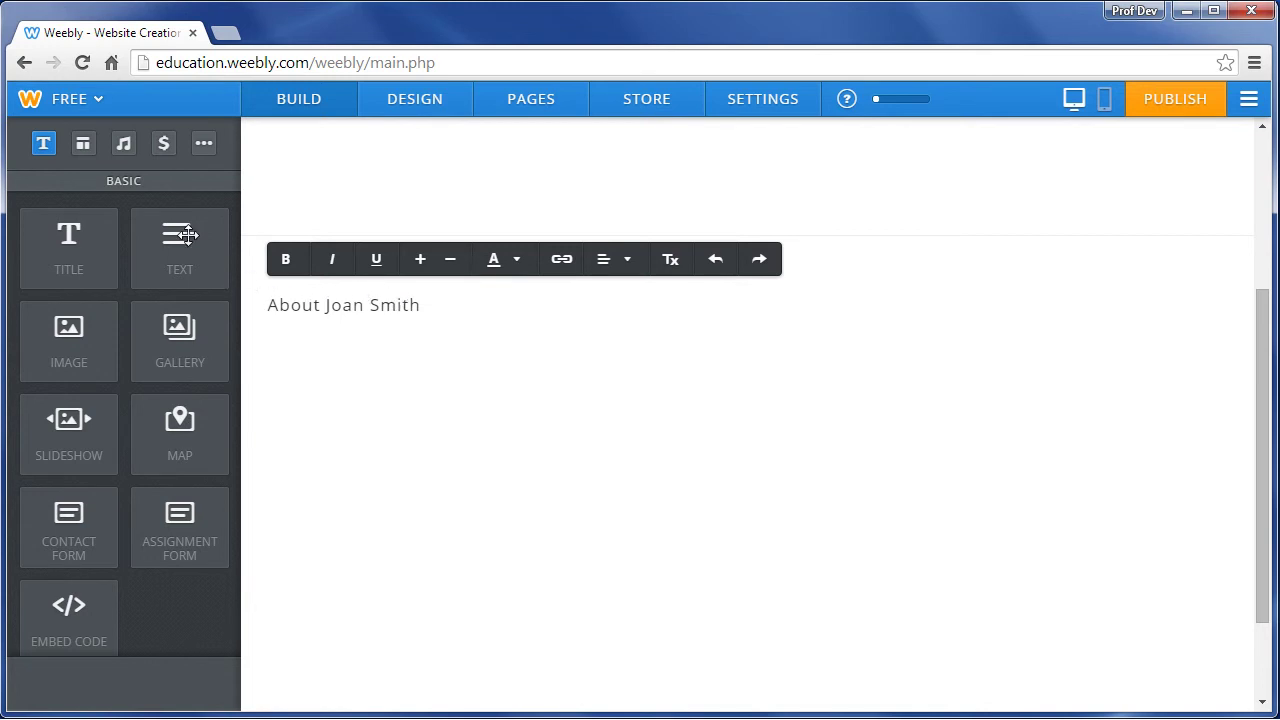
- Add a Text element below the About title with the text "To tell you a little bit about me..."
left_click_drag(186, 235, 341, 380)
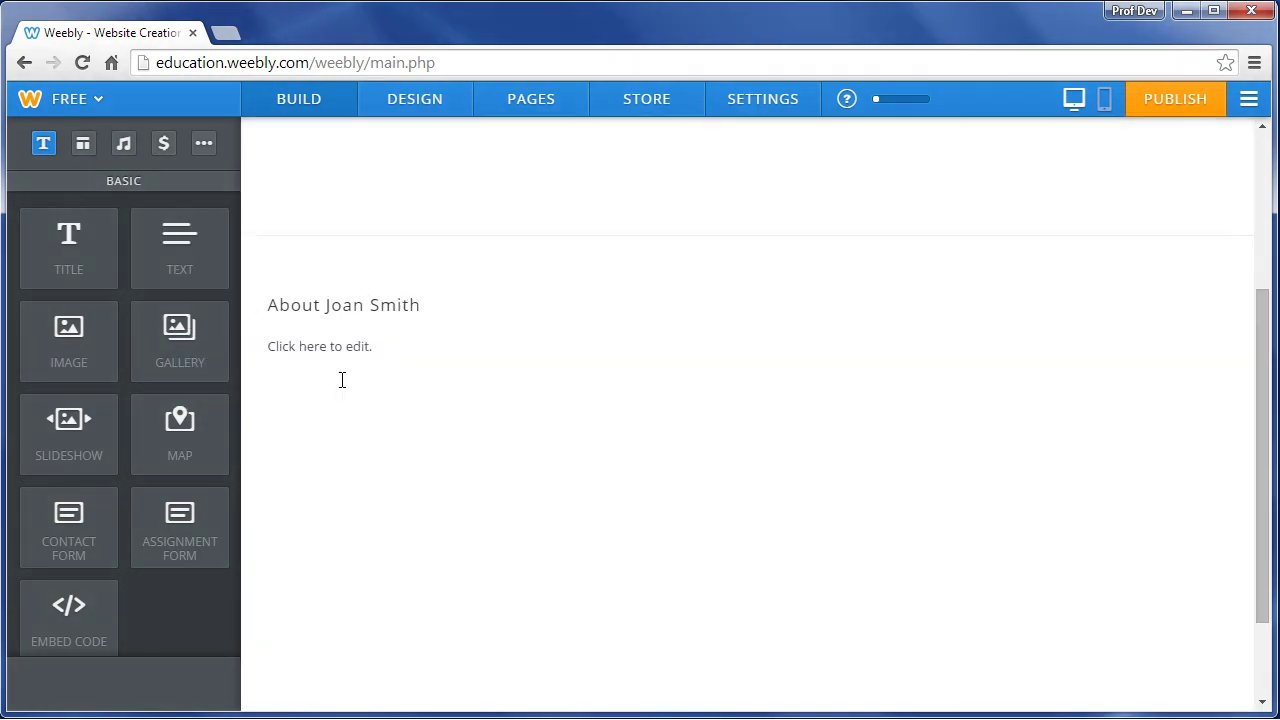
left_click(341, 348)
type("To tell you a little bit about ")
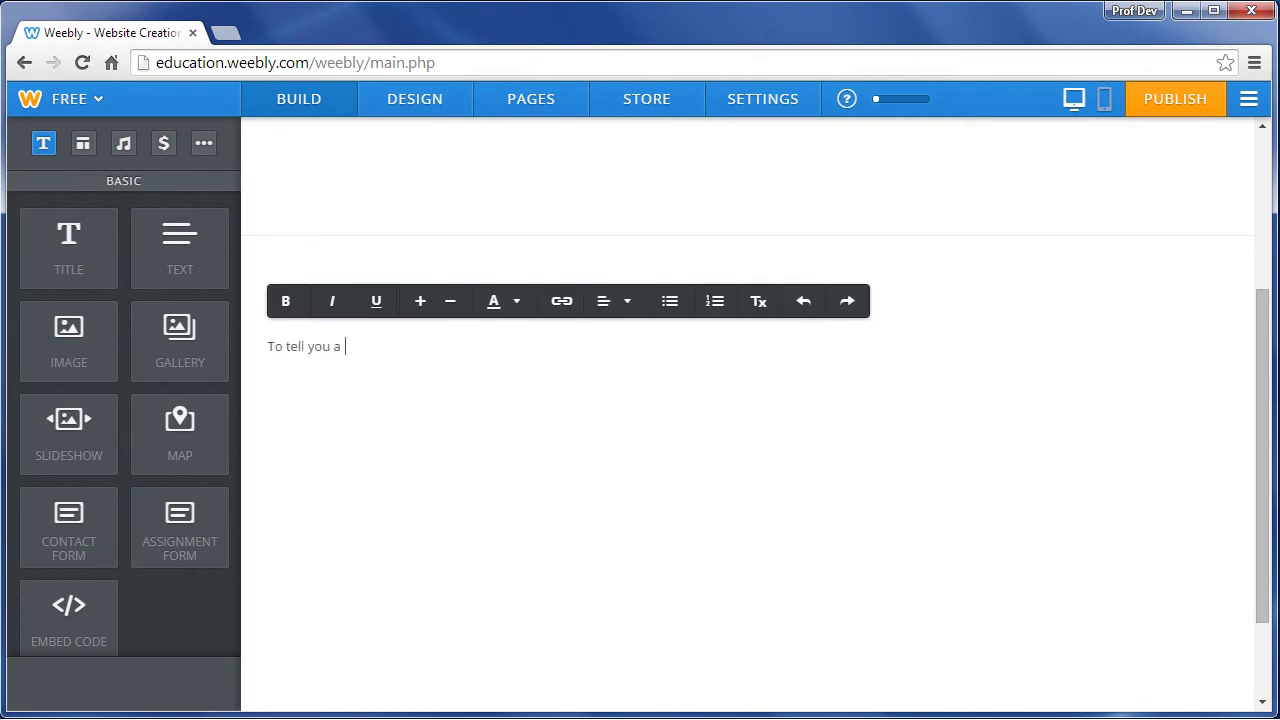
type("me...")
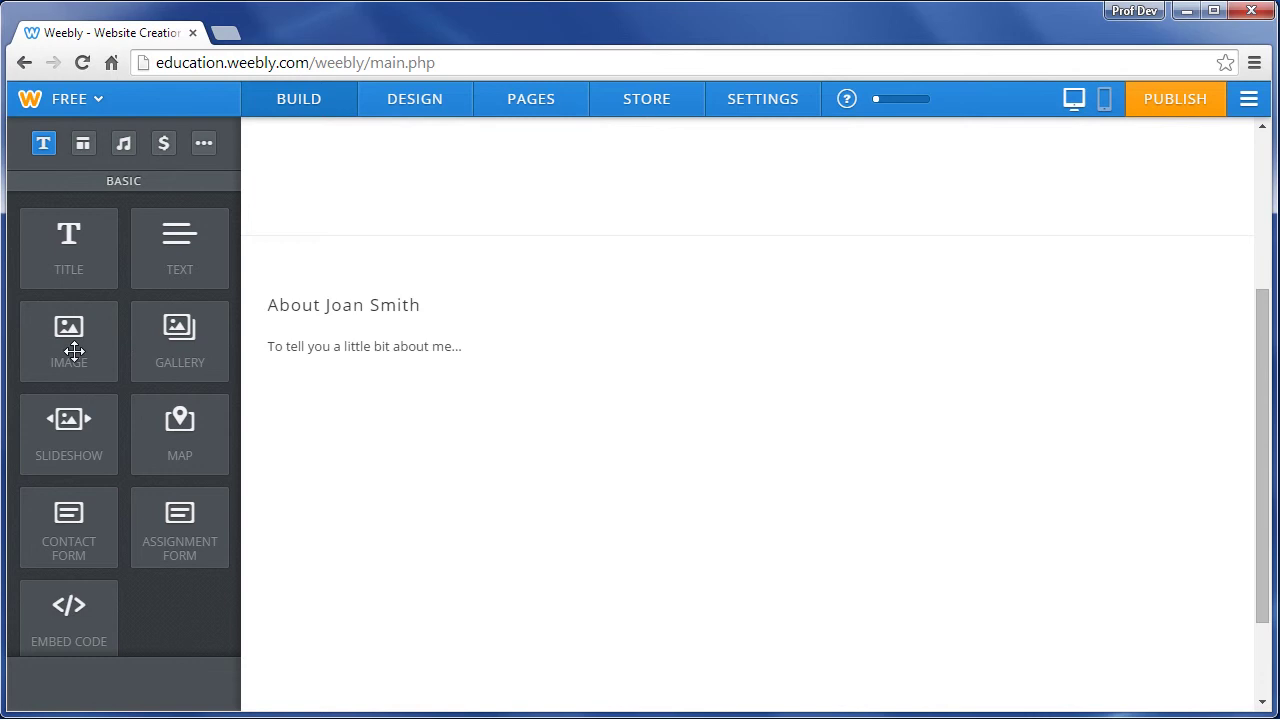
- Add an Image element to the About paragraph and upload the photo of the teacher writing on the chalkboard
left_click_drag(74, 350, 900, 342)
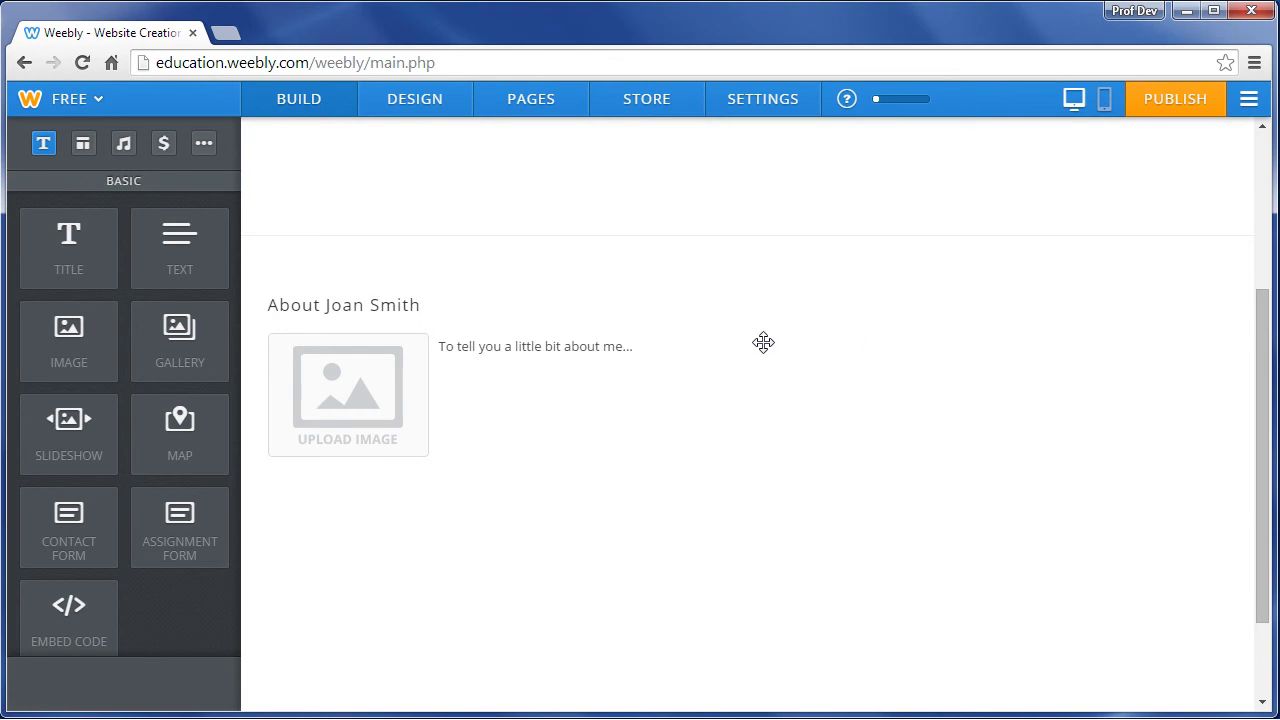
left_click(385, 418)
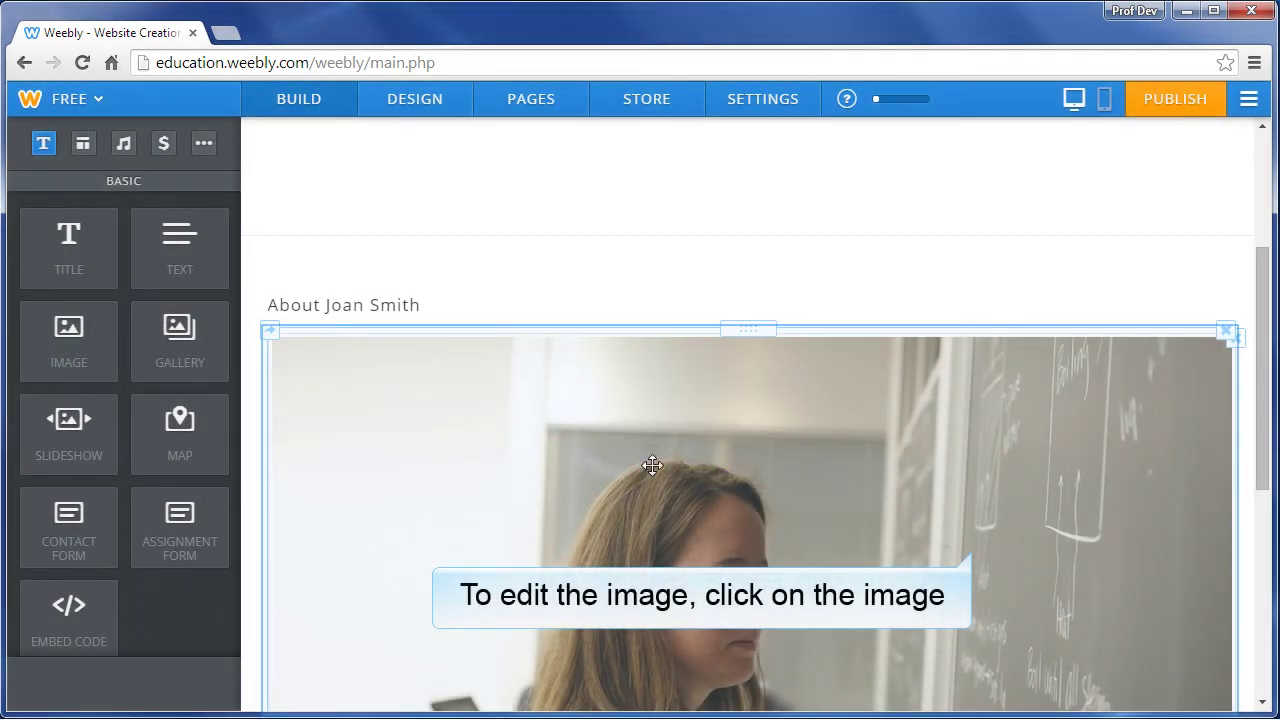
- Open the teacher photo for editing and shrink it to about 169 x 113 px
left_click(975, 550)
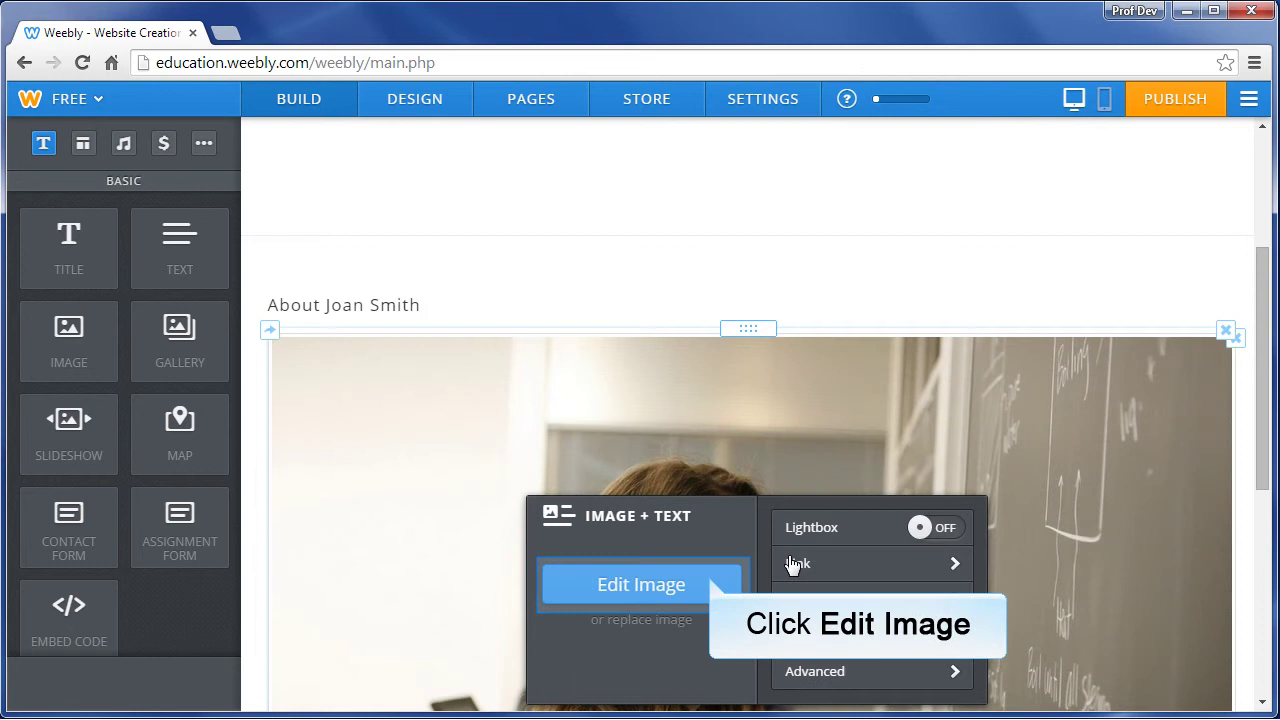
left_click(716, 585)
scroll(988, 580, "down", 2)
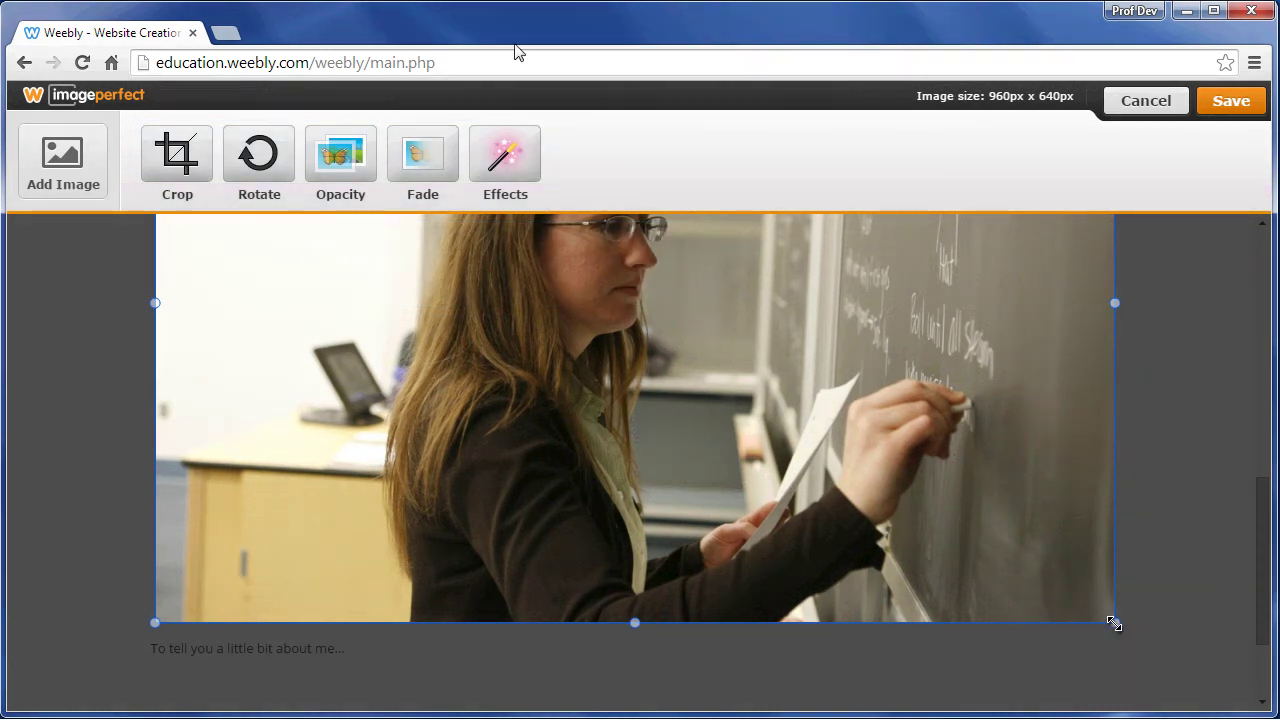
left_click_drag(1116, 625, 471, 423)
left_click_drag(474, 543, 323, 480)
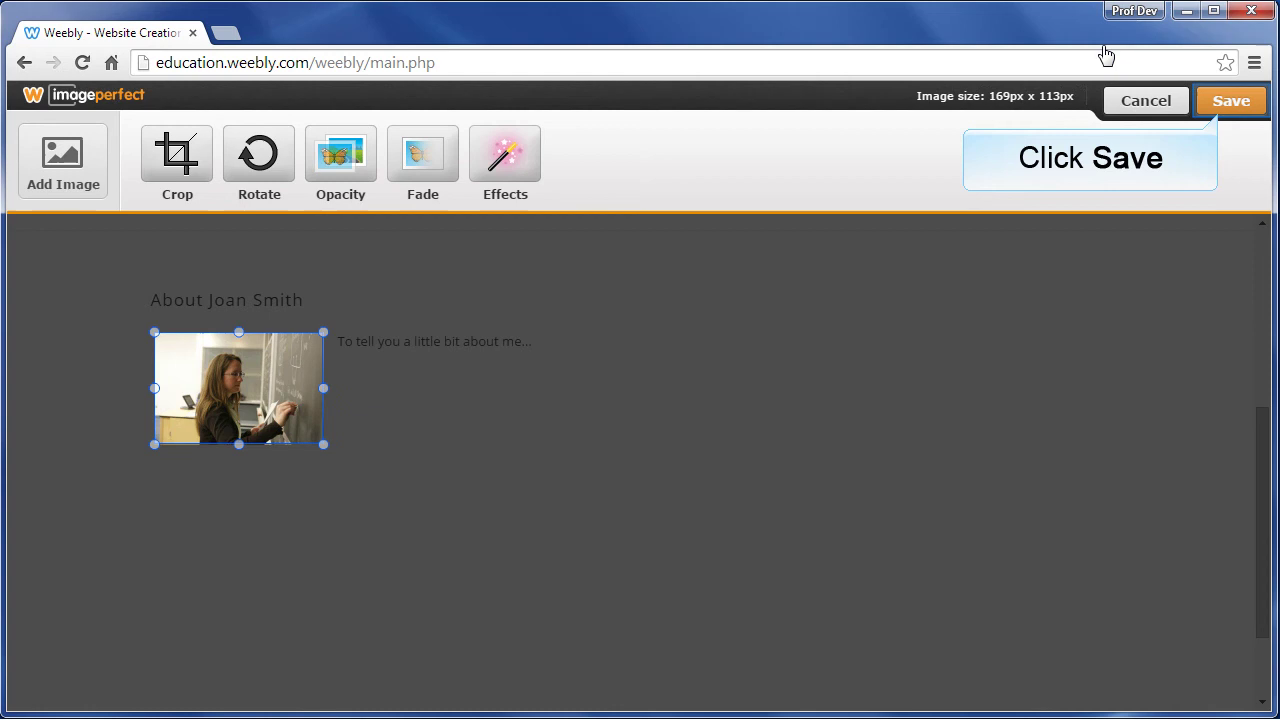